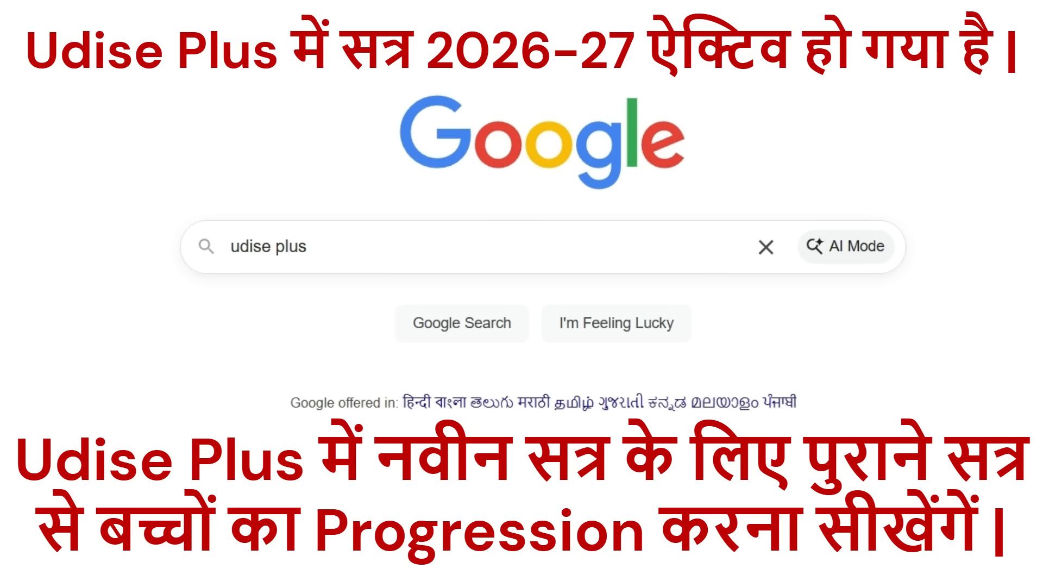
- Search Google for "udise plus", open the UDISE+ site and go to the UDISE+ Common Login for Uttar Pradesh
{"action": "key", "text": "Return"}
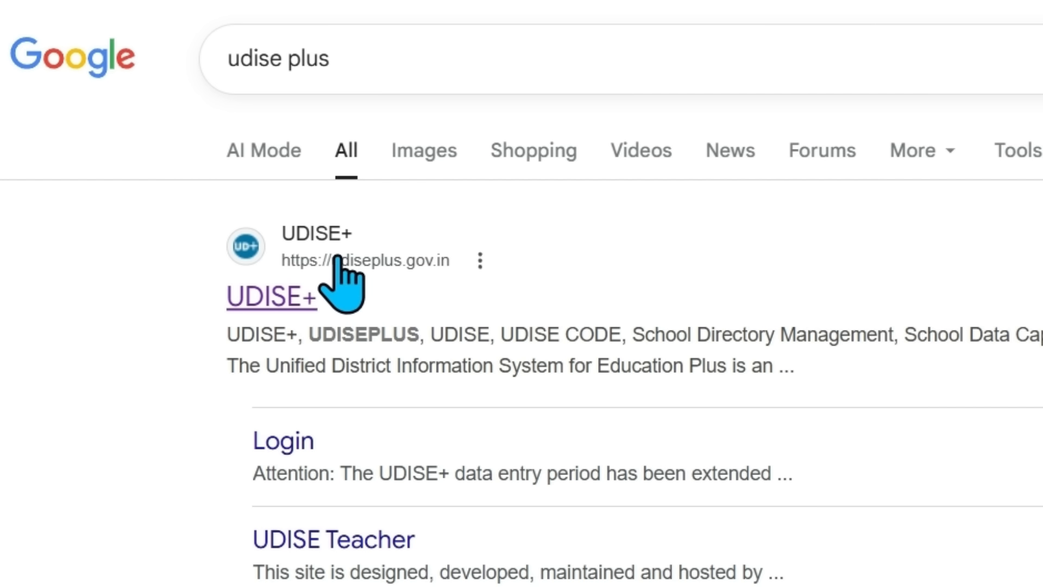
{"action": "left_click", "coordinate": [442, 261]}
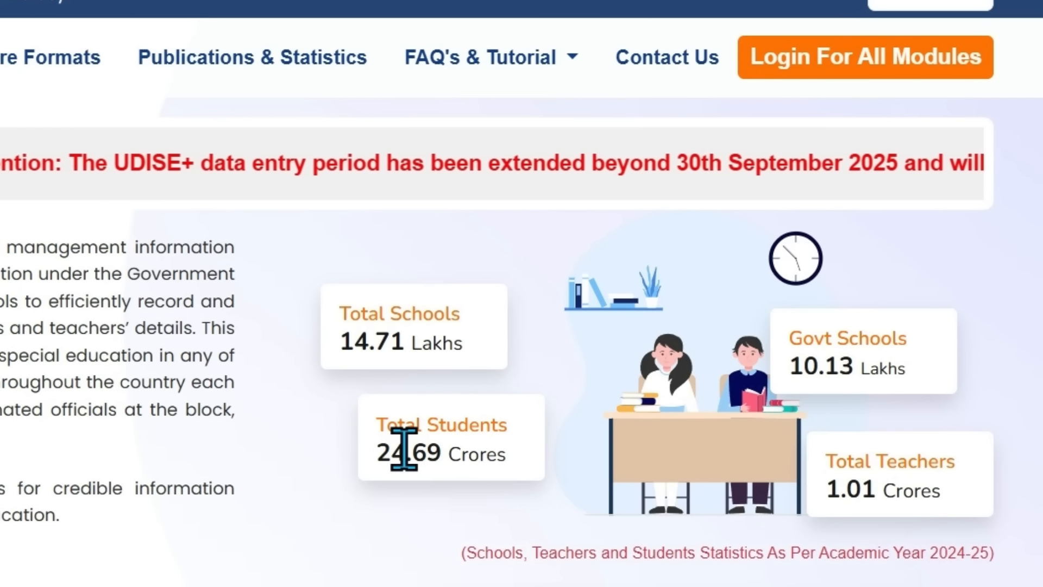
{"action": "left_click", "coordinate": [894, 77]}
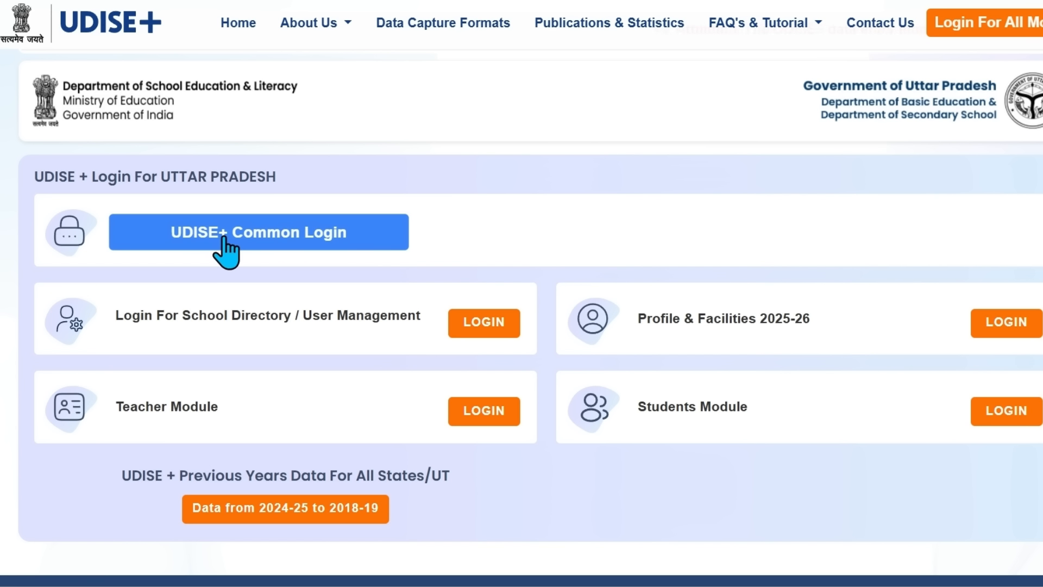
{"action": "left_click", "coordinate": [191, 243]}
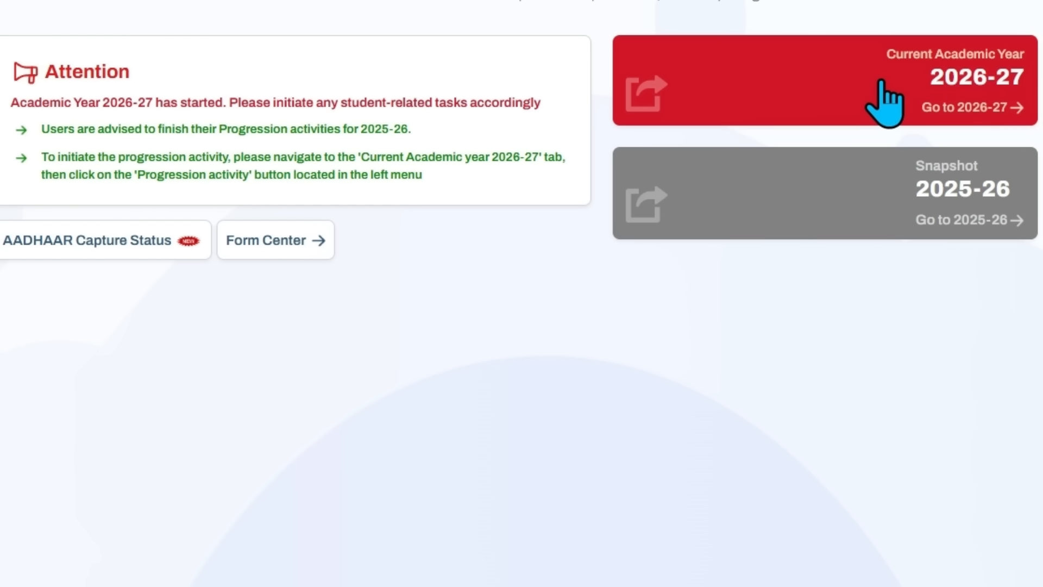
- Enter the current academic year 2026-27 and open the Progression Module from the student progression activity
{"action": "left_click", "coordinate": [993, 81]}
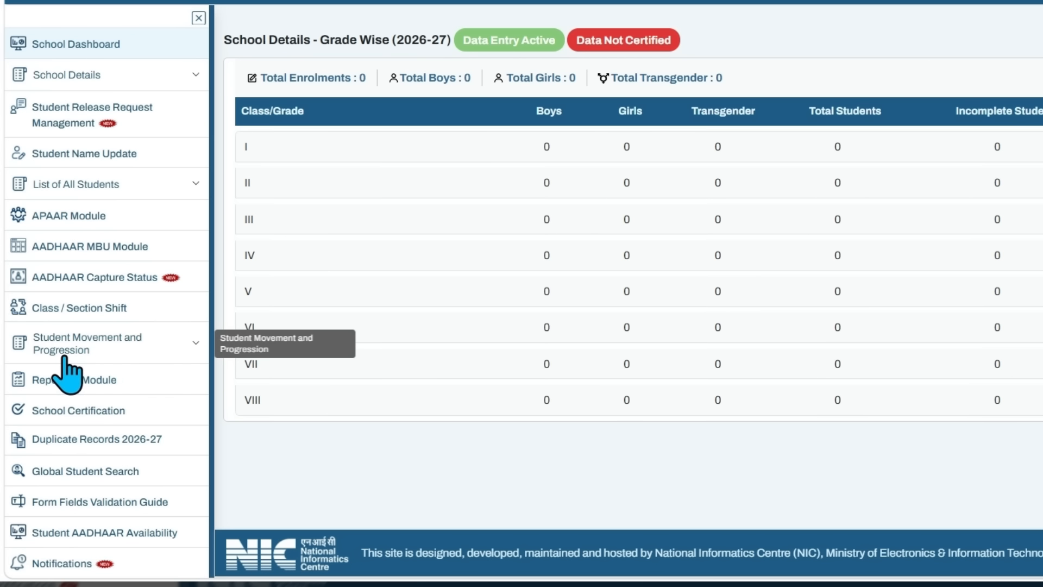
{"action": "left_click", "coordinate": [148, 353]}
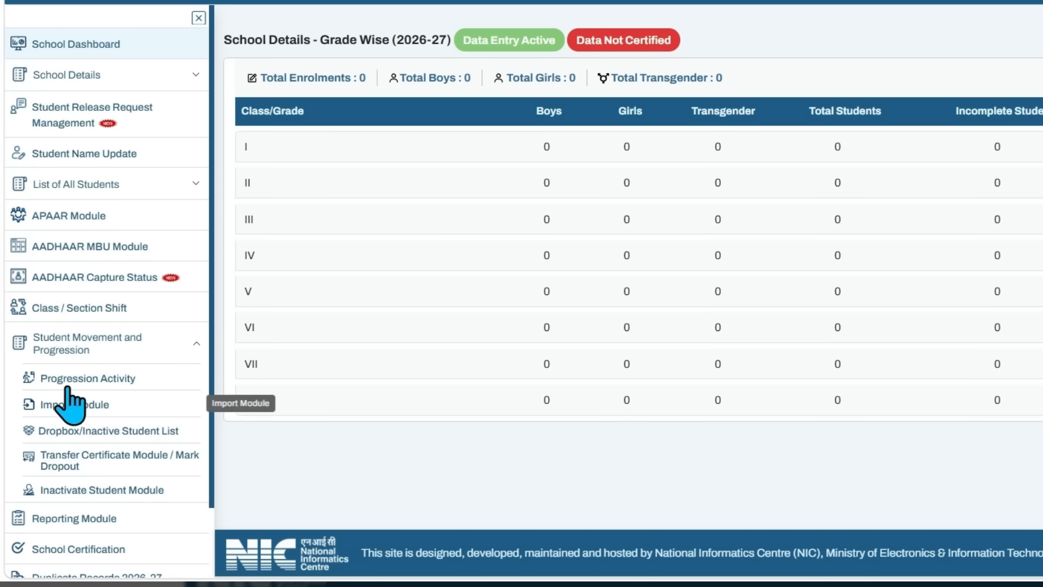
{"action": "left_click", "coordinate": [126, 379]}
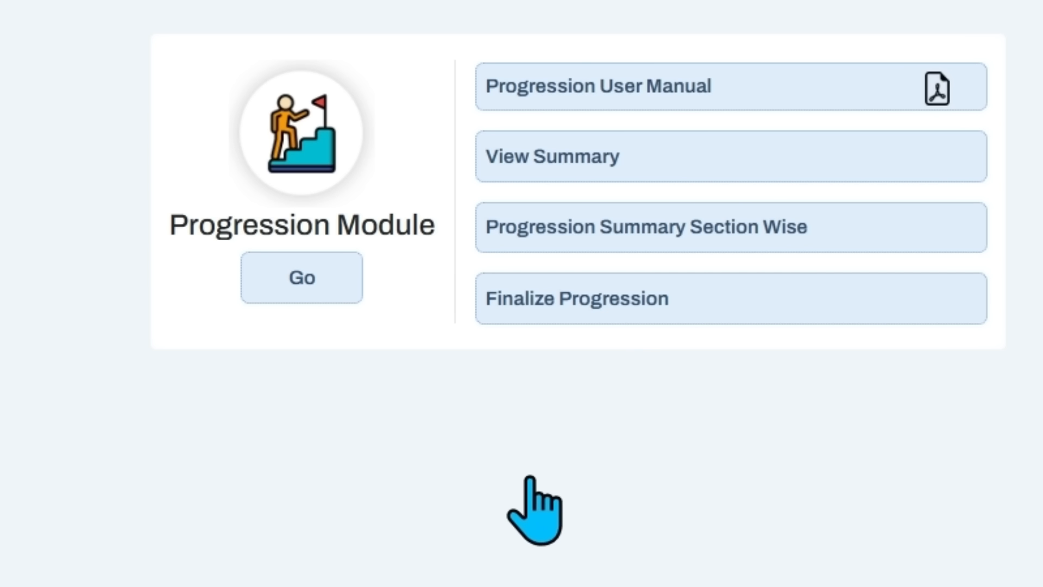
{"action": "left_click", "coordinate": [300, 280]}
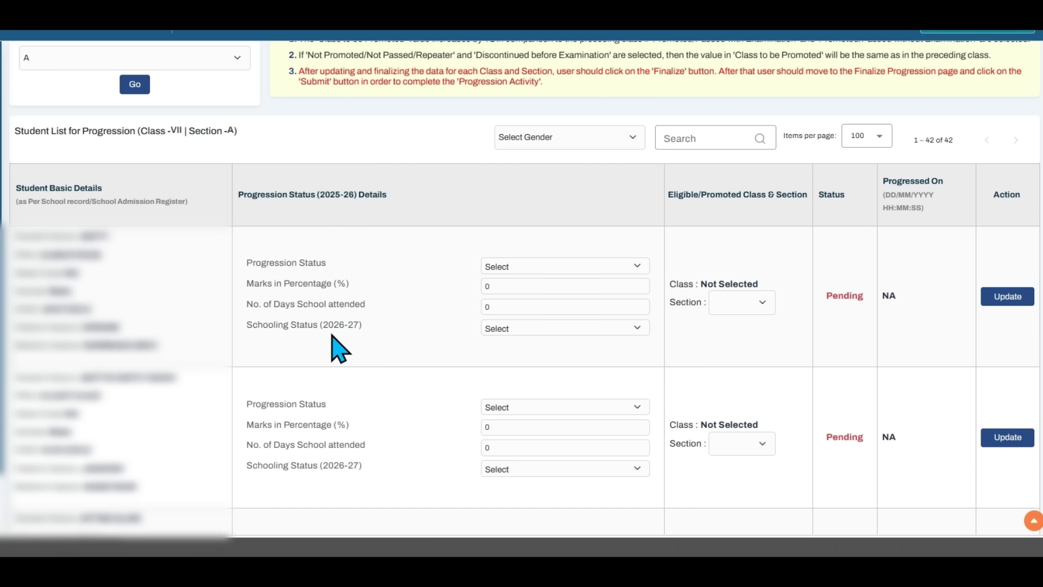
- Set the first Class VII student's progression status to Promoted(by Examination) and schooling status to Left School with TC/without TC
{"action": "left_click", "coordinate": [529, 268]}
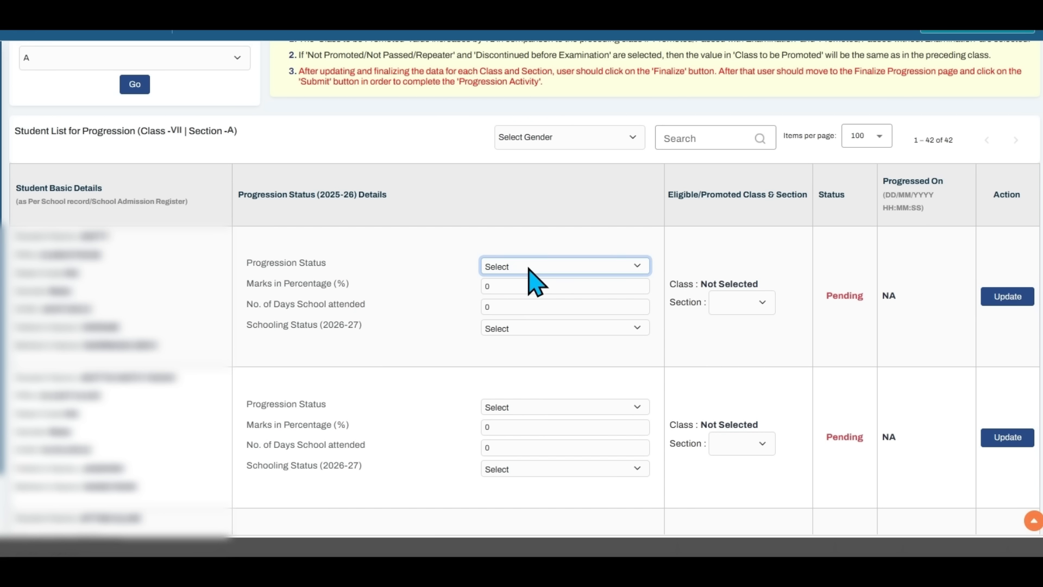
{"action": "left_click", "coordinate": [534, 311]}
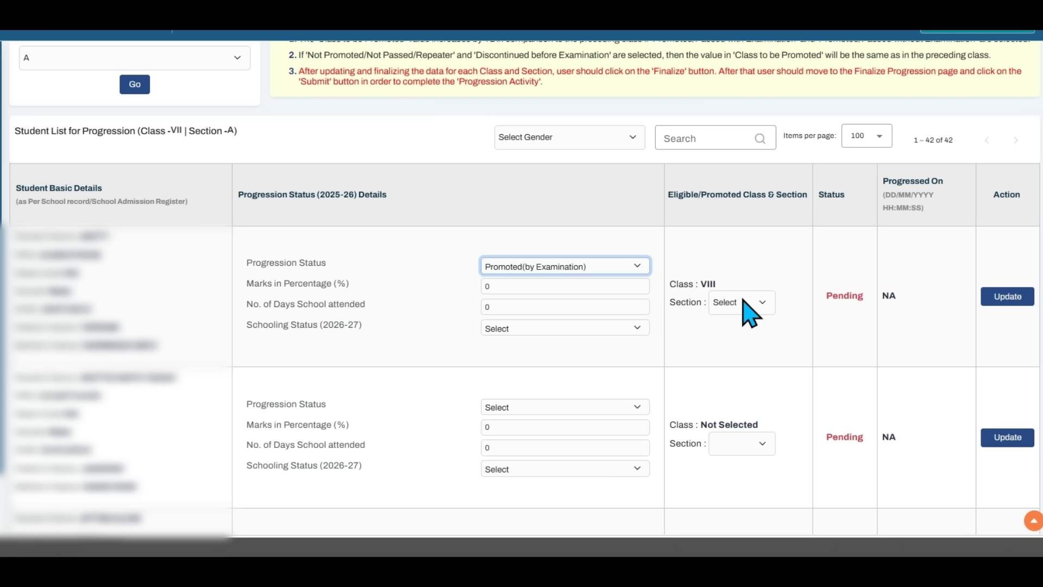
{"action": "left_click", "coordinate": [519, 285]}
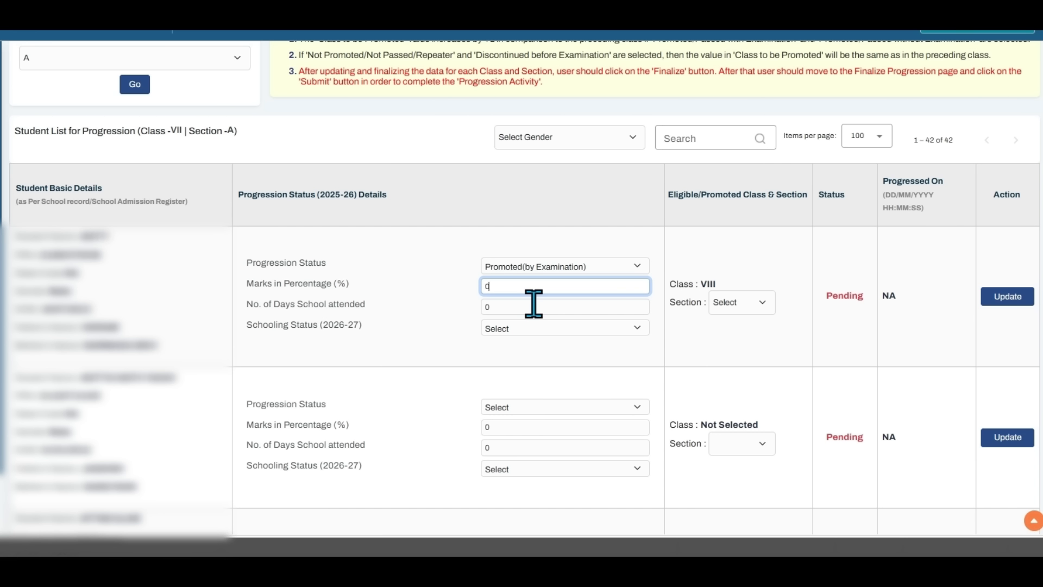
{"action": "left_click", "coordinate": [503, 306]}
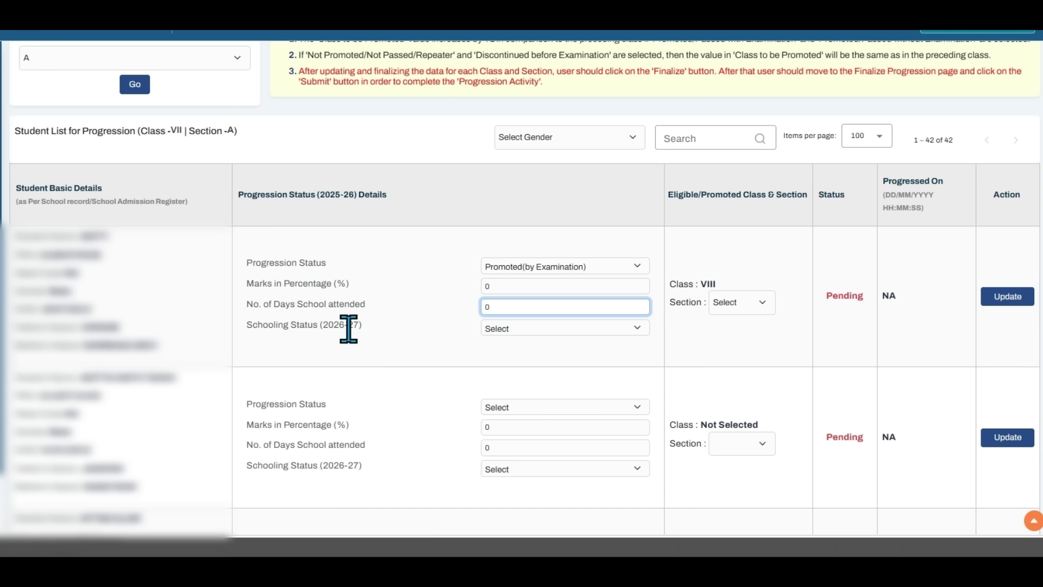
{"action": "left_click", "coordinate": [535, 327]}
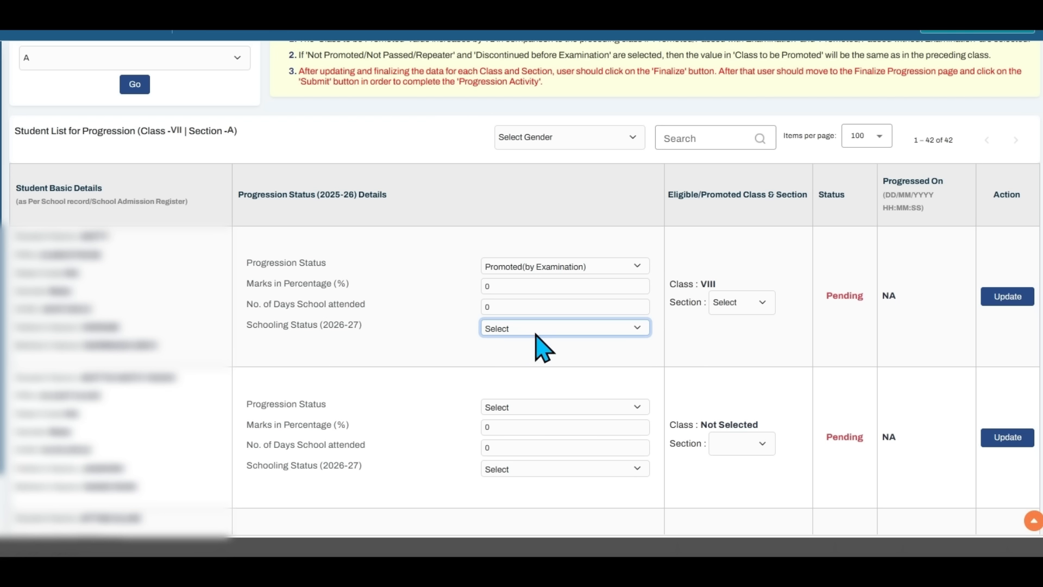
{"action": "left_click", "coordinate": [514, 356]}
{"action": "key", "text": "Down"}
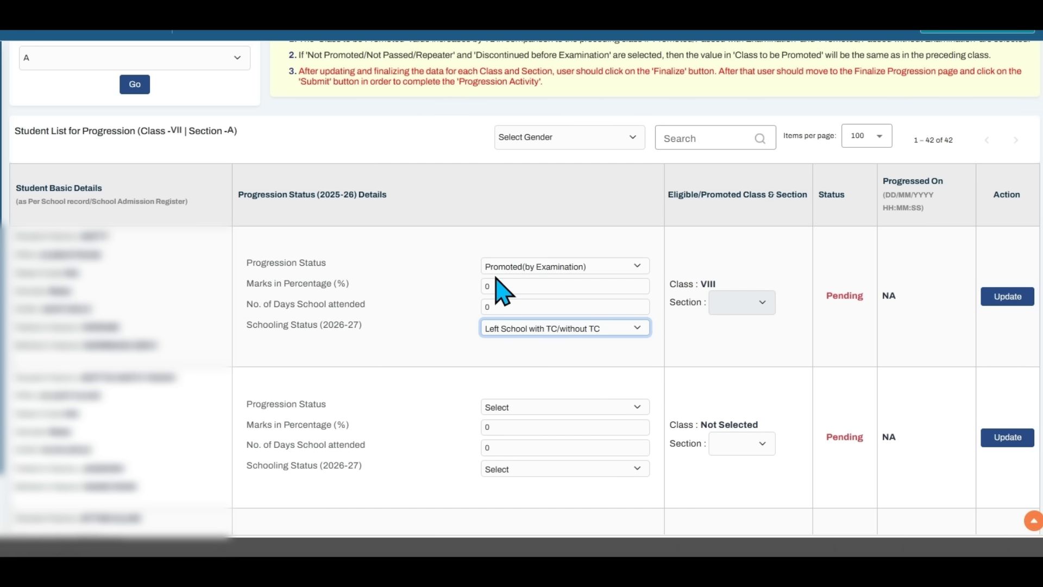
- Change the first student's progression status to Not Promoted/Repeater and try the schooling statuses Studying in Same School and Left School with TC/without TC
{"action": "left_click", "coordinate": [525, 267]}
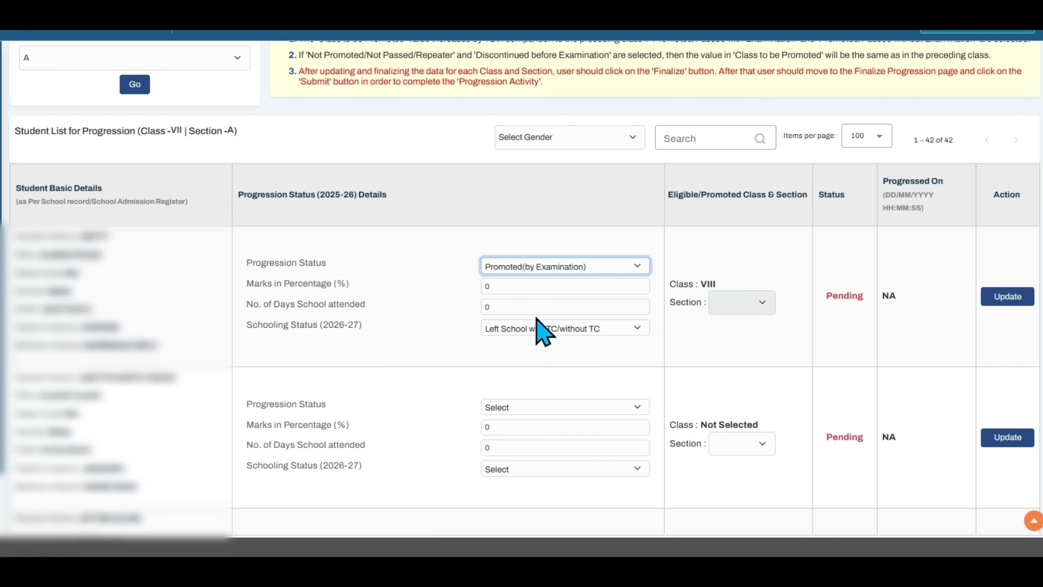
{"action": "left_click", "coordinate": [569, 326]}
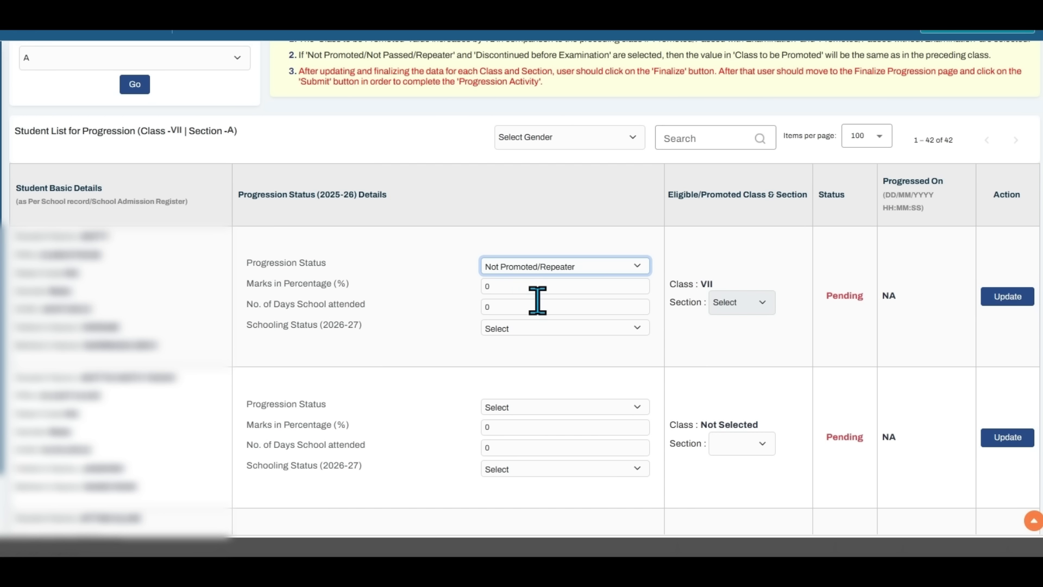
{"action": "left_click", "coordinate": [543, 329]}
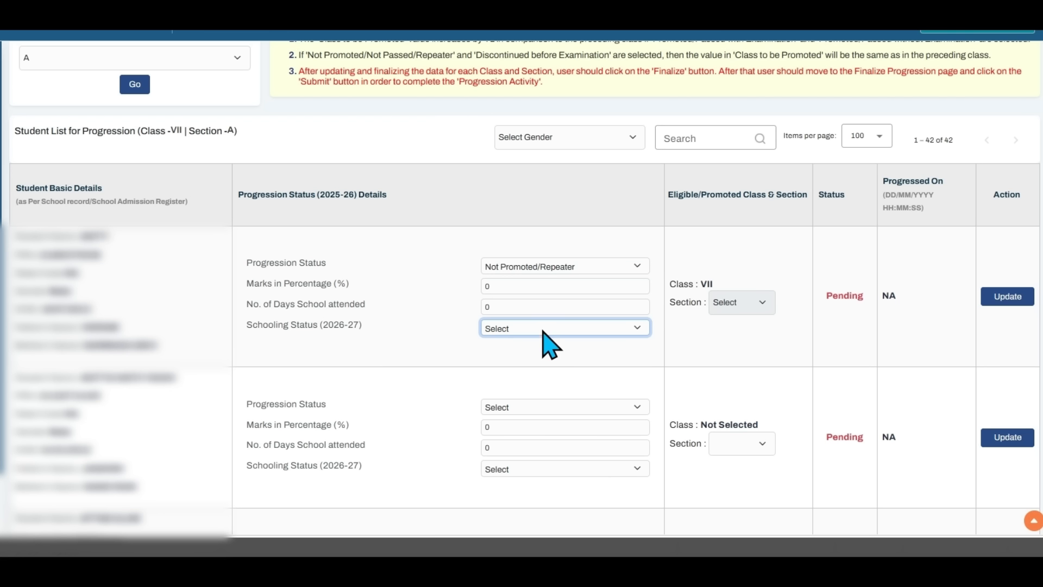
{"action": "left_click", "coordinate": [568, 386]}
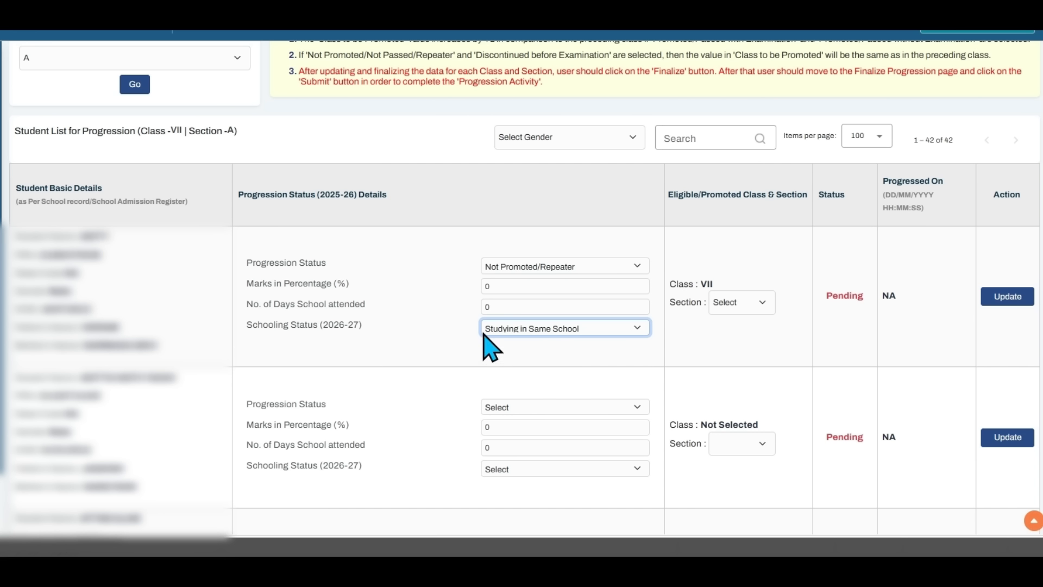
{"action": "key", "text": "Down"}
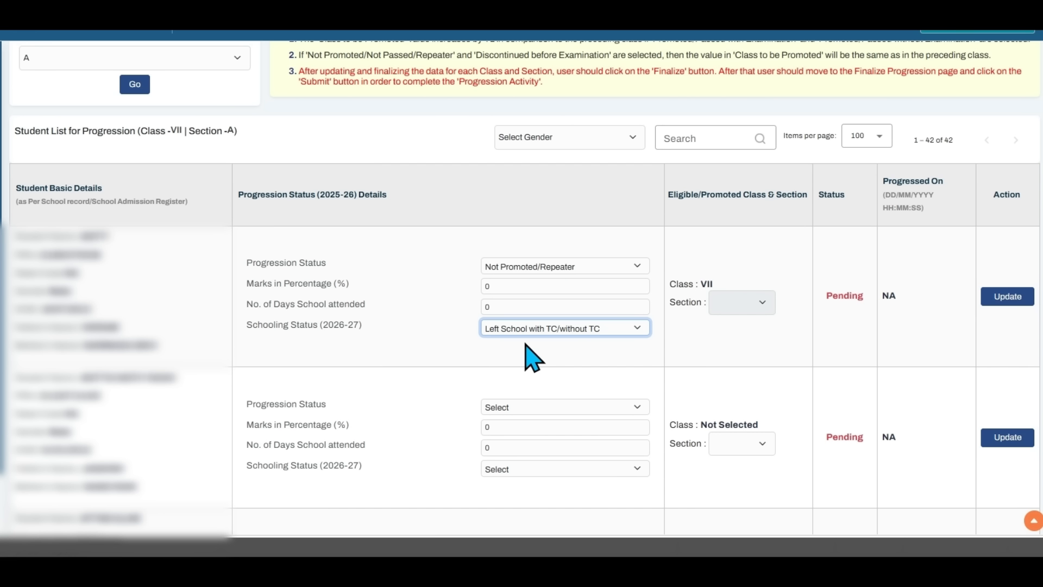
- Set the first student's progression status to Promoted Without Examination and schooling status for 2026-27 to Left School with TC/without TC
{"action": "left_click", "coordinate": [514, 266]}
{"action": "left_click", "coordinate": [511, 319]}
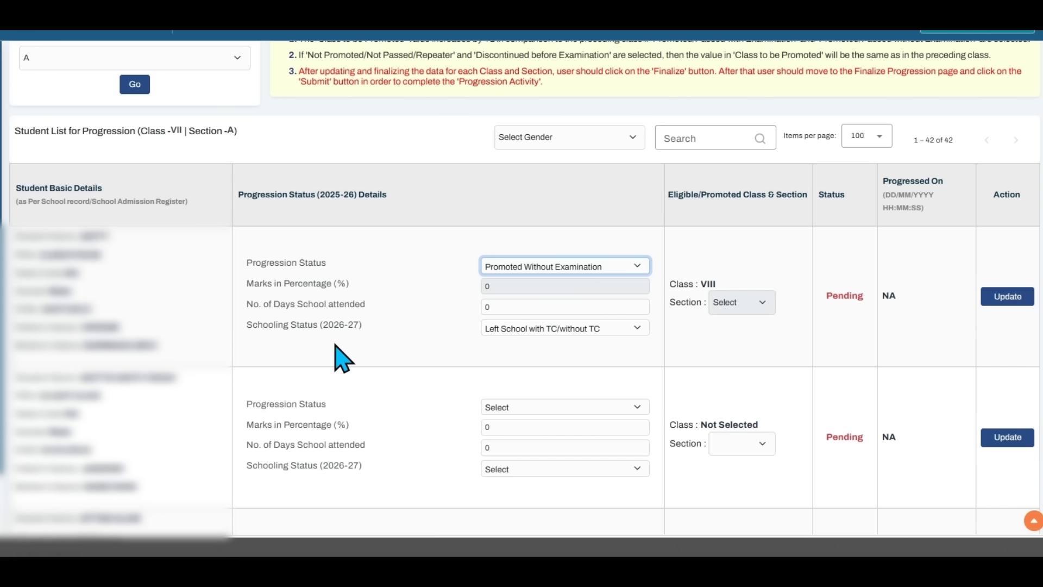
{"action": "left_click", "coordinate": [531, 328]}
{"action": "left_click", "coordinate": [535, 375]}
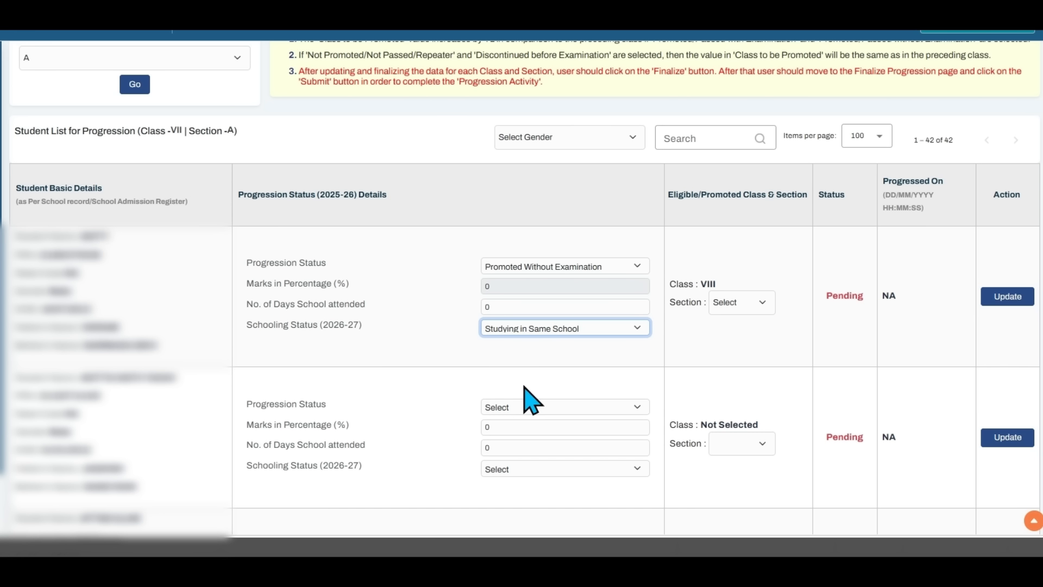
{"action": "key", "text": "Up"}
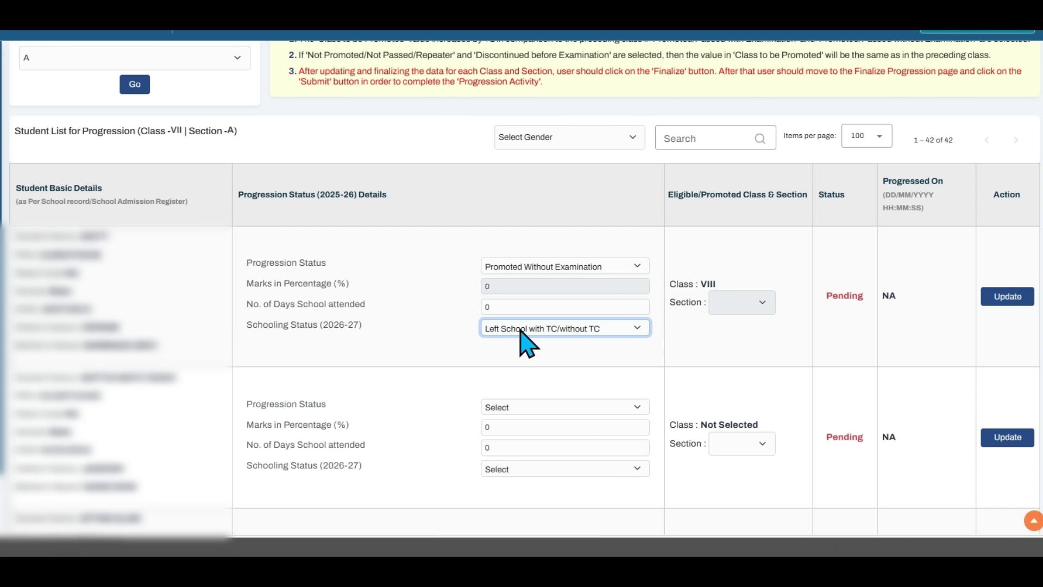
{"action": "key", "text": "Down"}
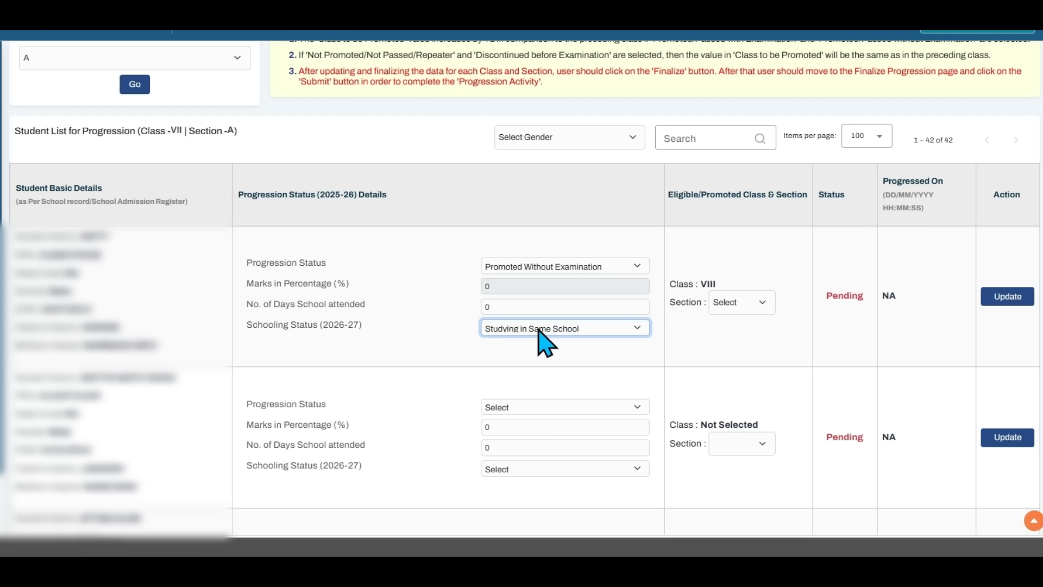
{"action": "left_click", "coordinate": [537, 385]}
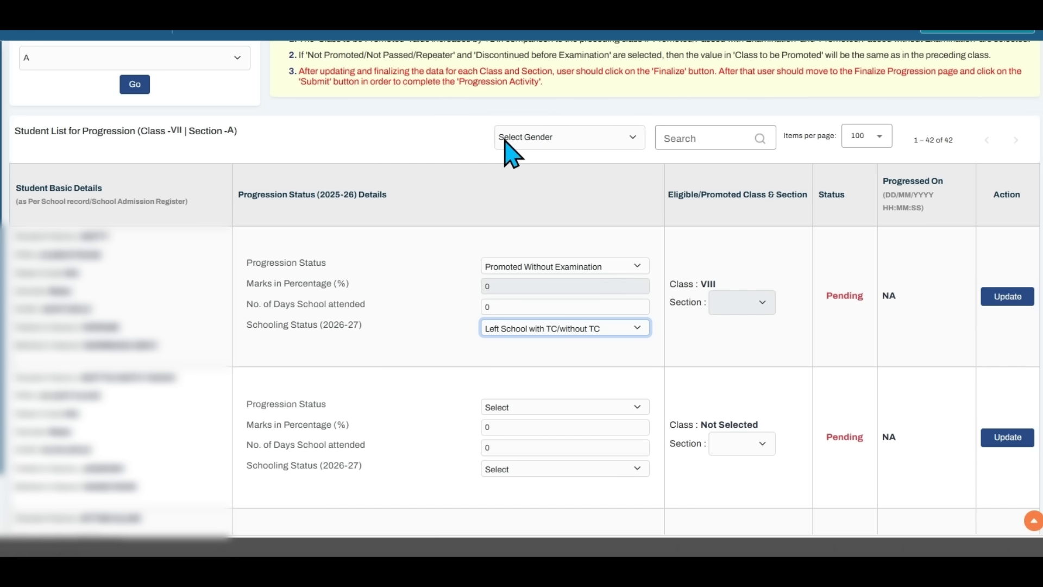
{"action": "left_click", "coordinate": [601, 144]}
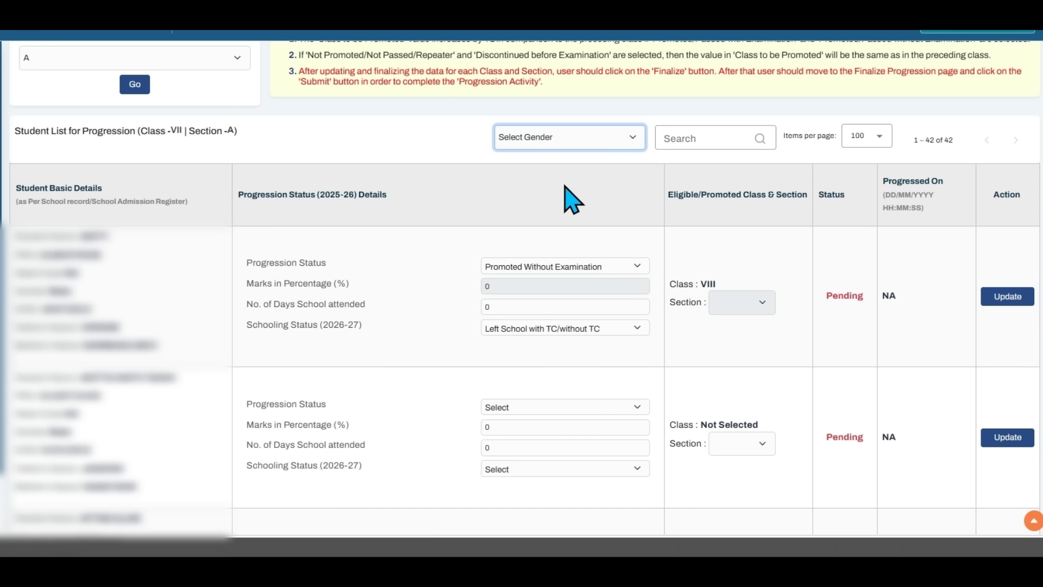
{"action": "left_click", "coordinate": [445, 125]}
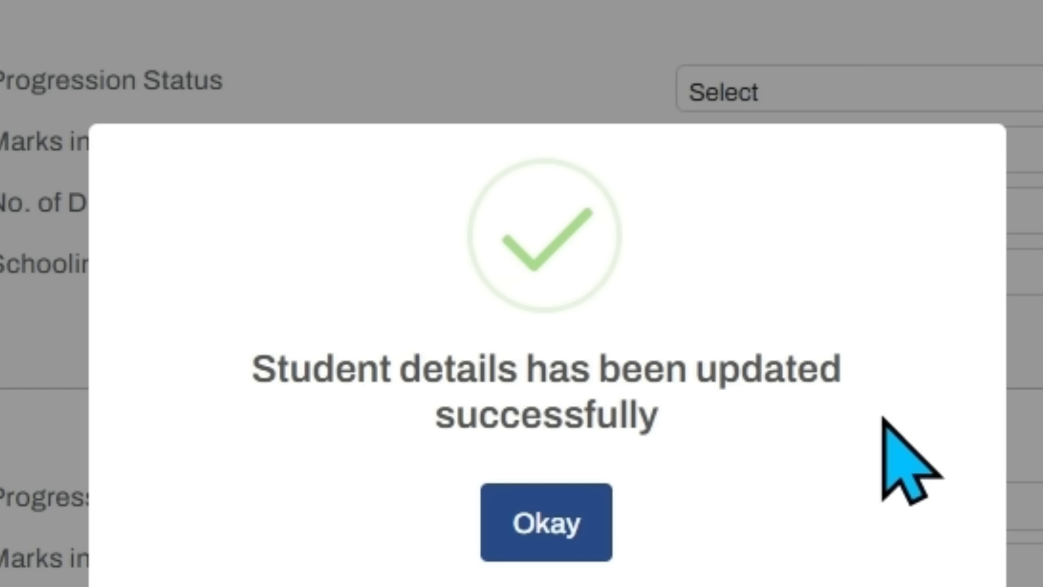
- Acknowledge the student details update and finalize the progression list for Class VII, Section A
{"action": "left_click", "coordinate": [535, 505]}
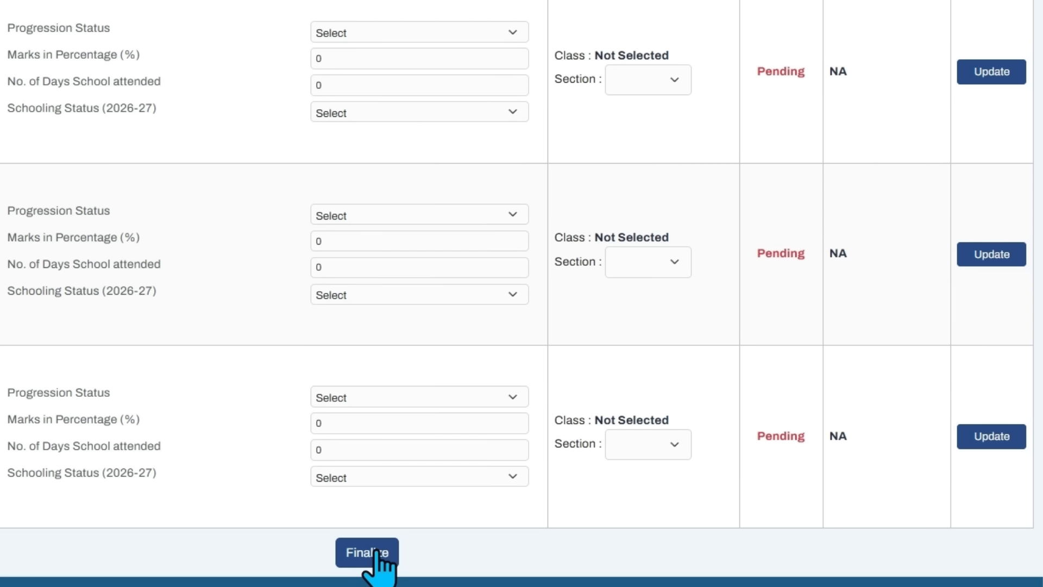
{"action": "left_click", "coordinate": [374, 552]}
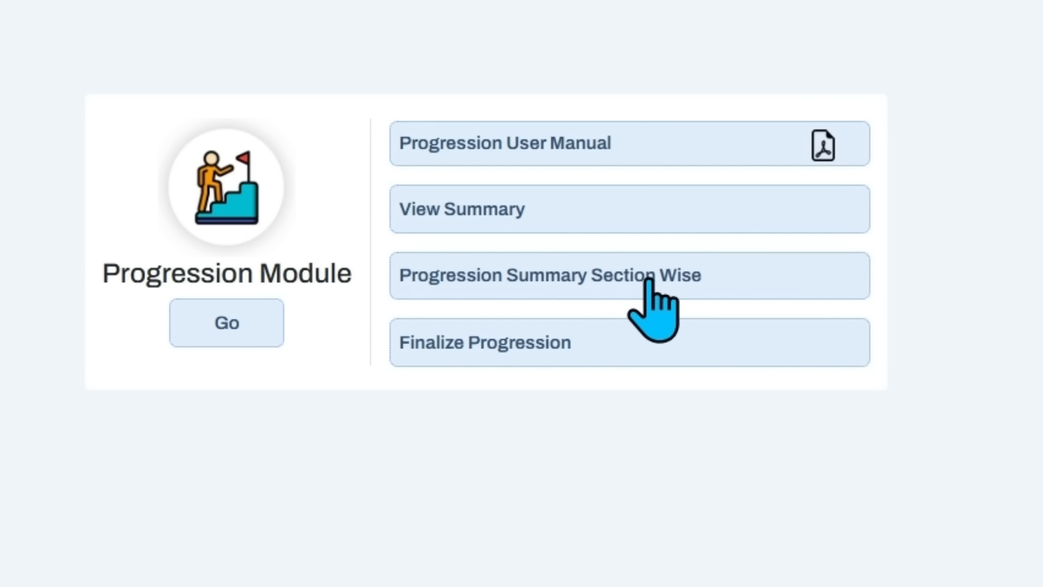
- Open the section-wise progression summary and accept the error-free data declaration for finalizing the 2025-26 progression
{"action": "left_click", "coordinate": [661, 265]}
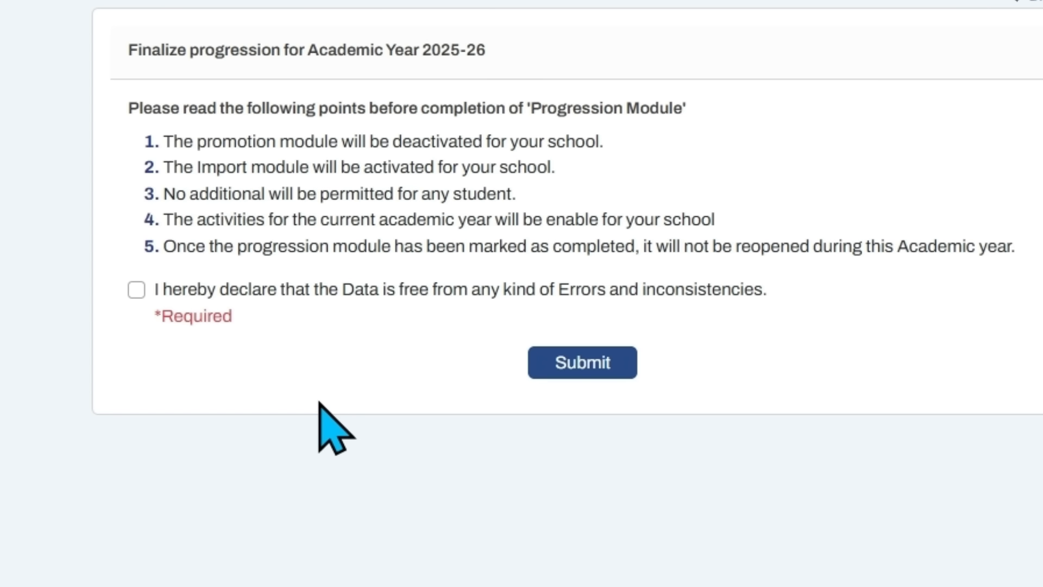
{"action": "left_click", "coordinate": [136, 290]}
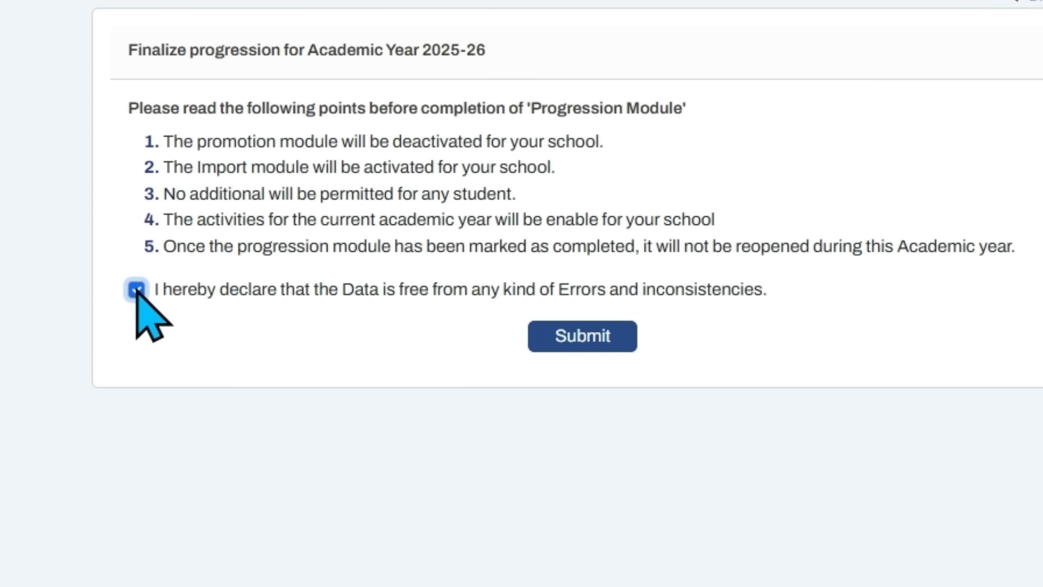